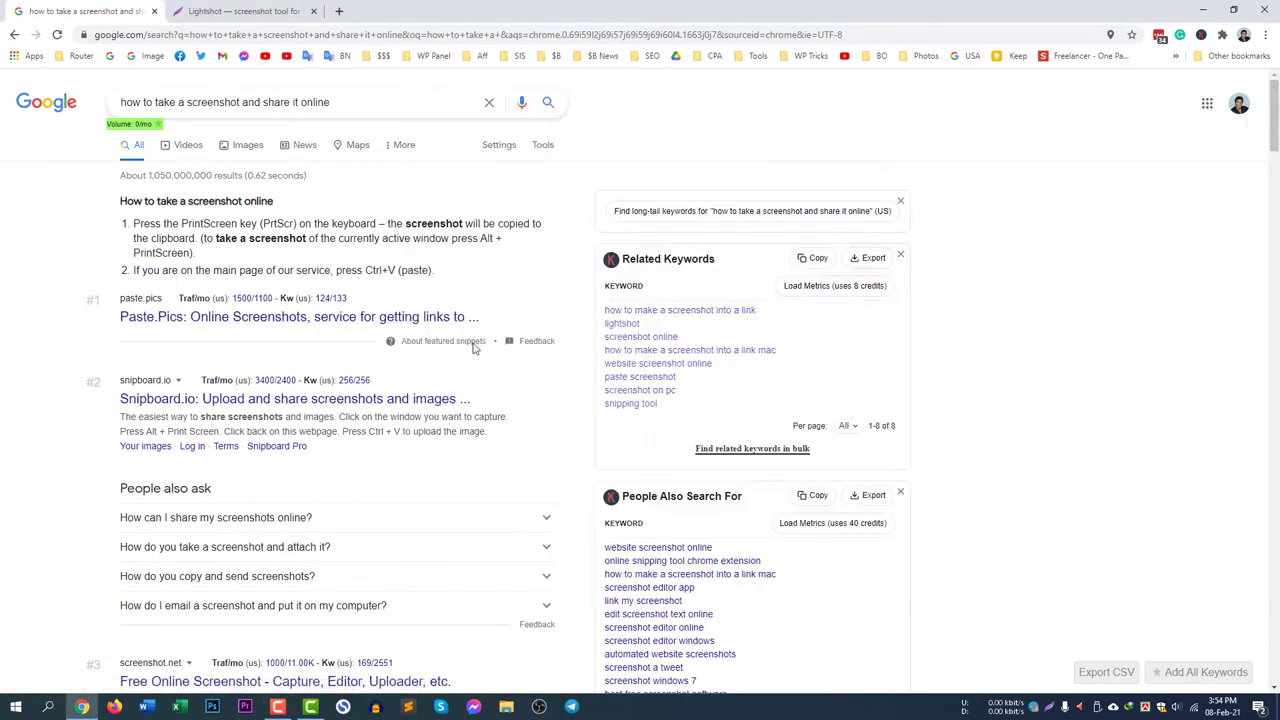
Start a Lightshot capture and frame an area of about 1543x774 px over the Google results page
key("Print")
left_click_drag(59, 111, 1088, 627)
left_click_drag(911, 482, 896, 449)
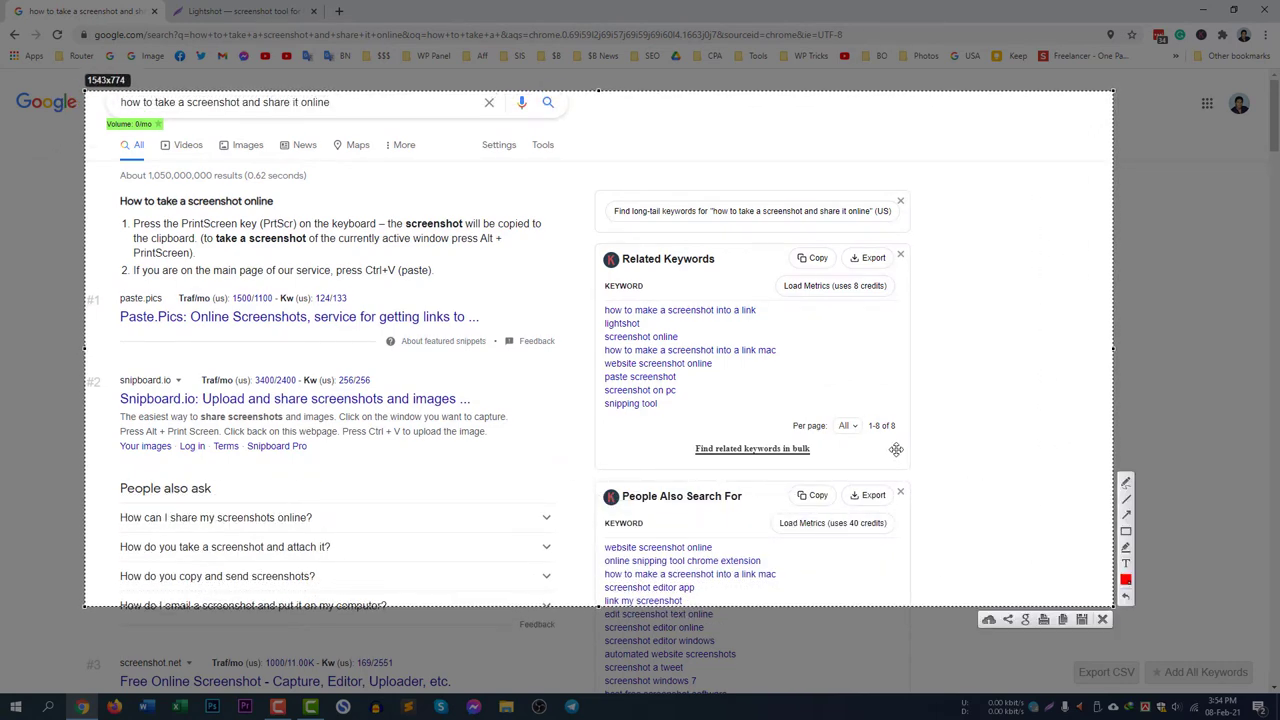
Annotate the capture in red with a freehand pencil scribble, a diagonal line and a large rectangle across the middle
left_click(1126, 485)
mouse_move(387, 281)
left_mouse_down()
mouse_move(669, 337)
mouse_move(1077, 483)
left_mouse_up()
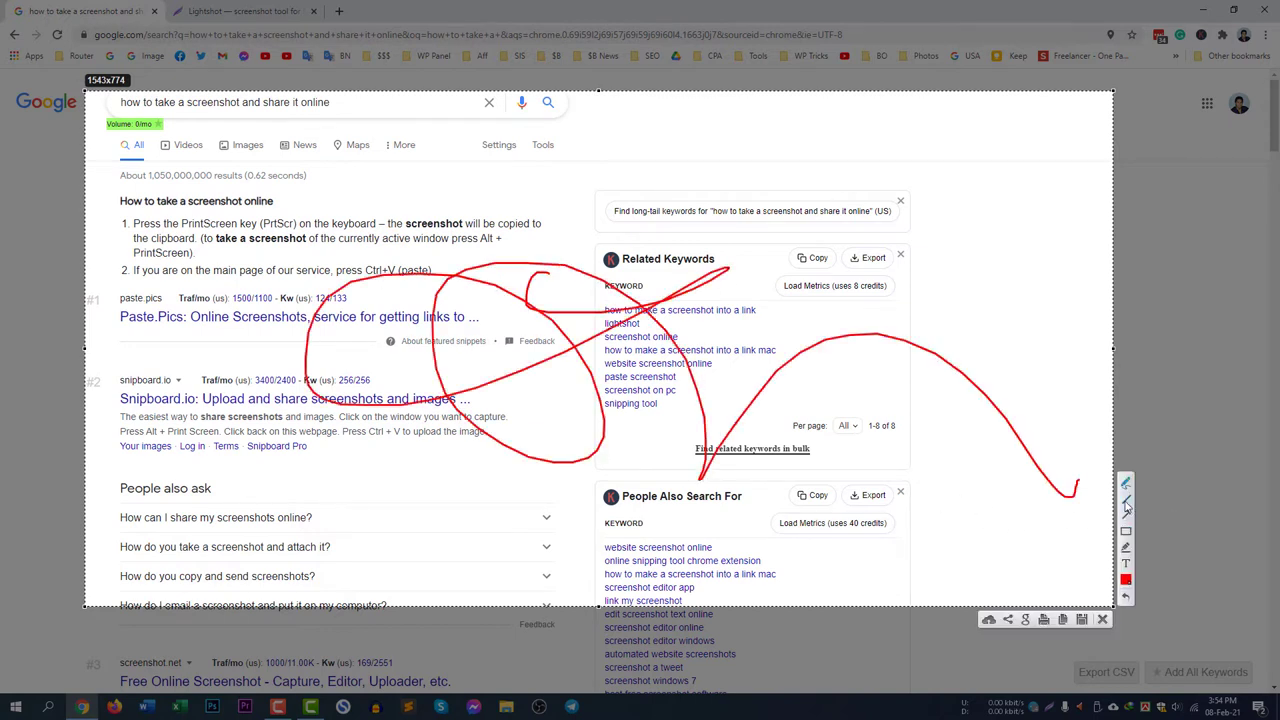
left_click(1126, 500)
left_click_drag(320, 392, 912, 196)
left_click(1126, 533)
left_click_drag(288, 254, 962, 578)
Scribble over the upper part of the capture with the yellow marker and upload it to prntscr.com
left_click(1126, 545)
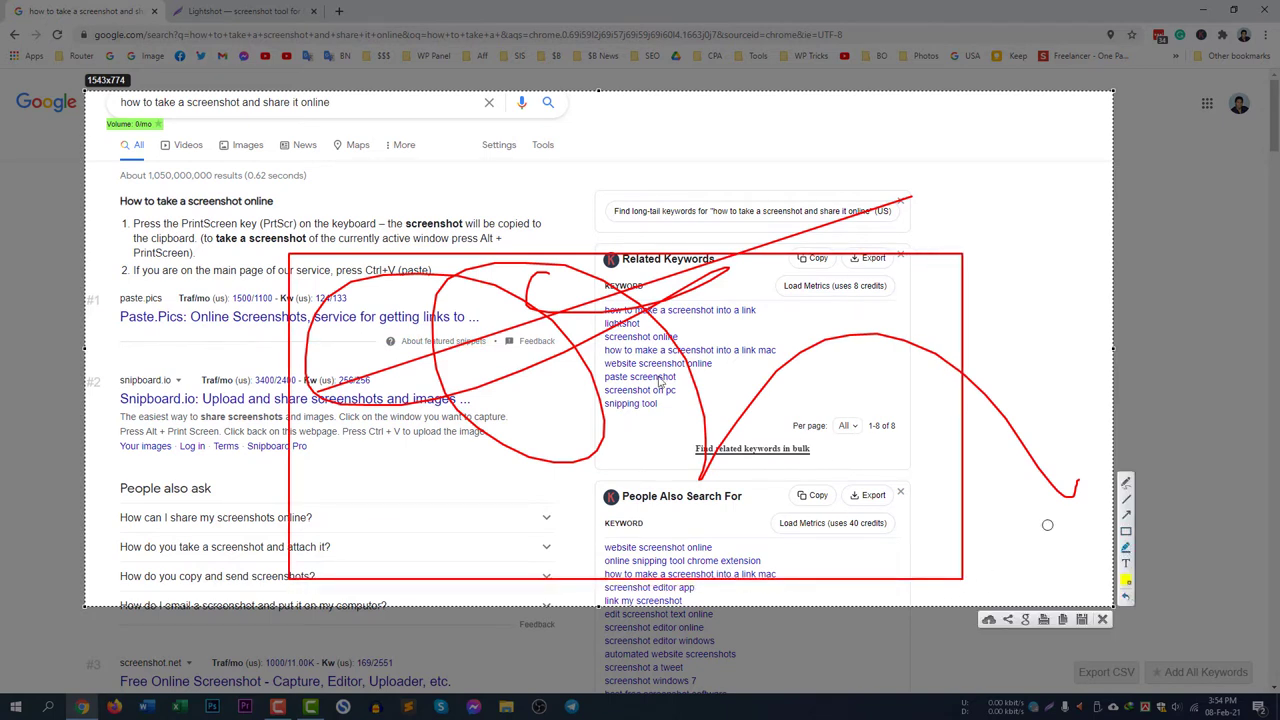
mouse_move(298, 262)
left_mouse_down()
mouse_move(305, 125)
mouse_move(305, 198)
mouse_move(528, 345)
mouse_move(700, 250)
mouse_move(828, 300)
left_mouse_up()
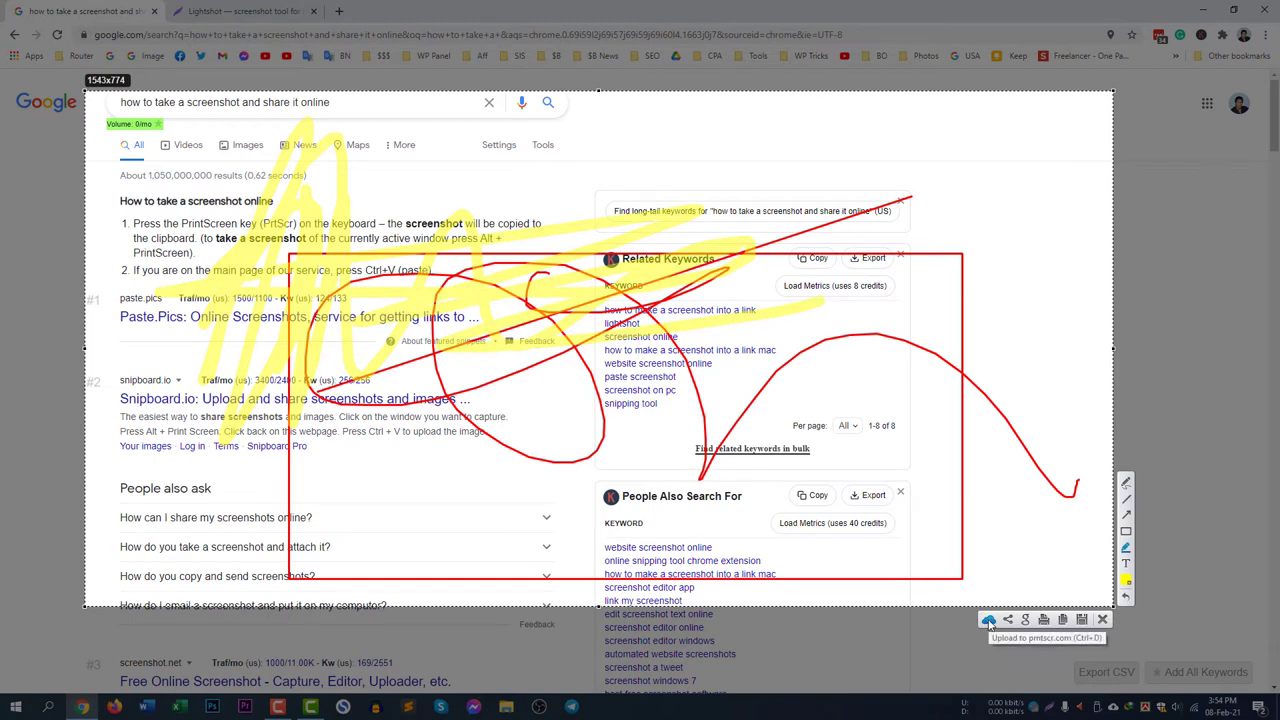
left_click(988, 621)
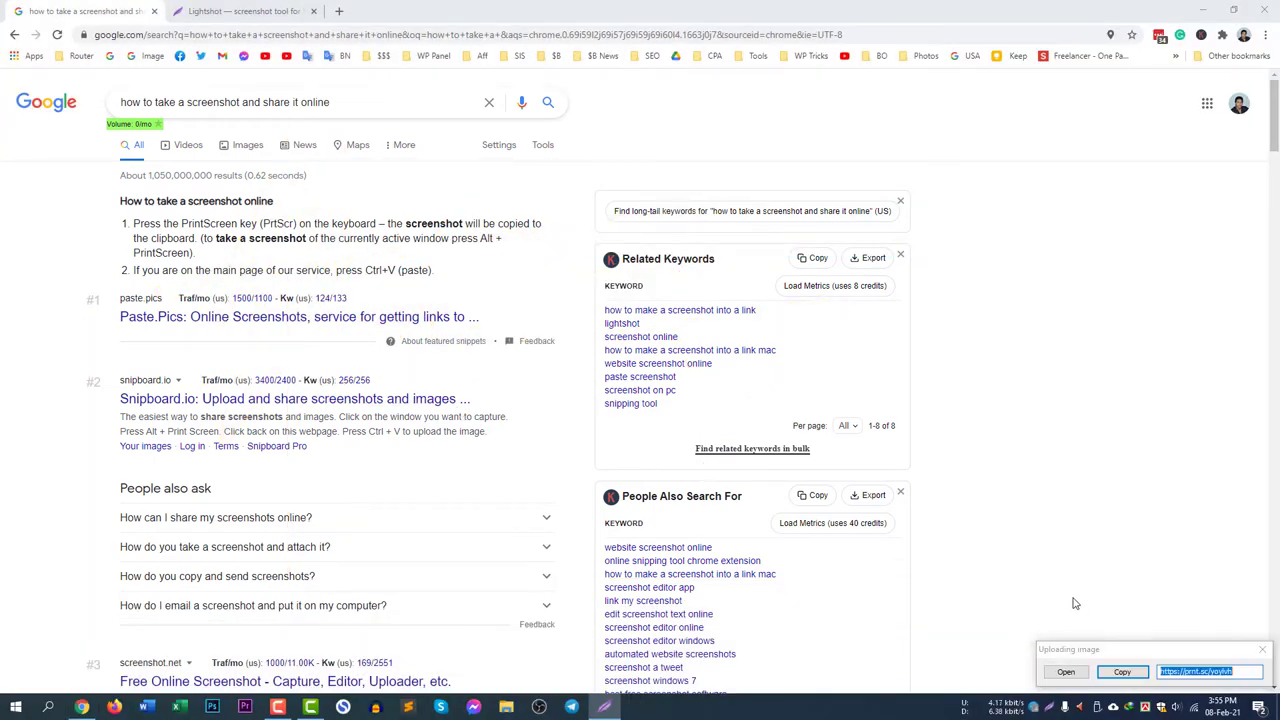
left_click(1262, 649)
Search Google for "lightshot" and open the Lightshot website
triple_click(239, 102)
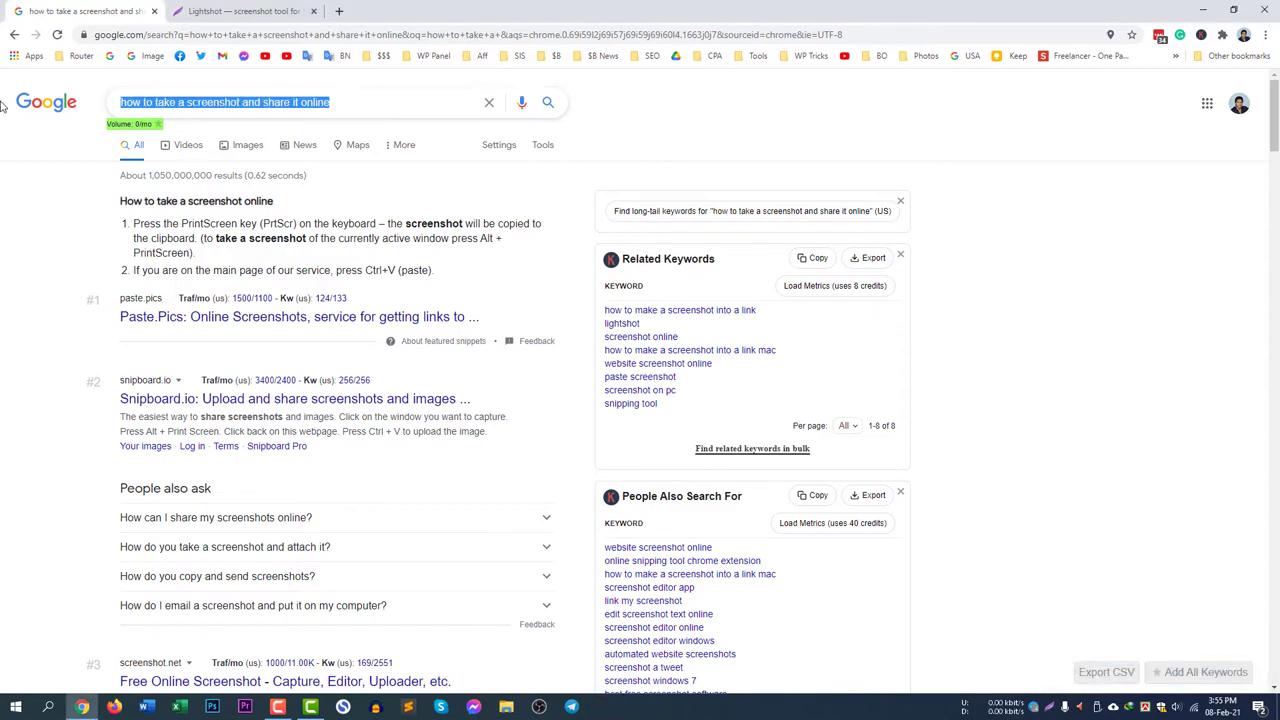
type("lightshot")
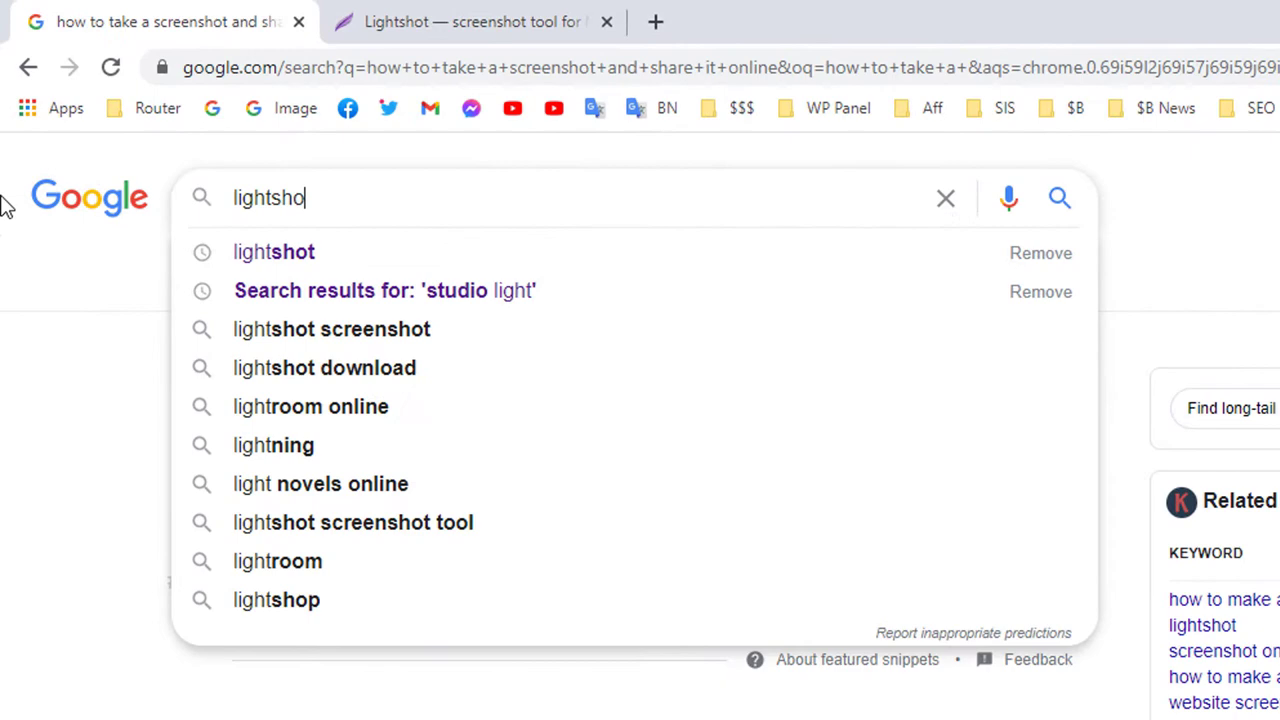
key("Return")
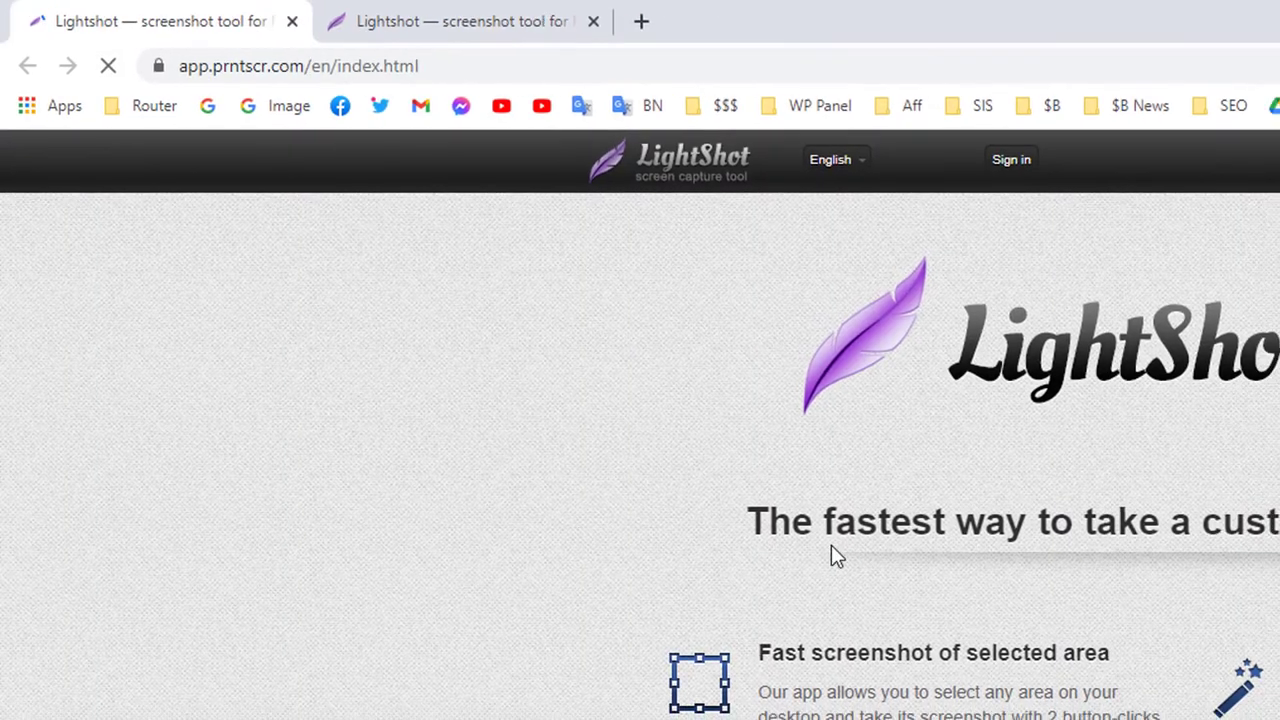
Try to download Lightshot for Windows, cancelling the duplicate download, and close the extra Lightshot tab
left_click(1100, 210)
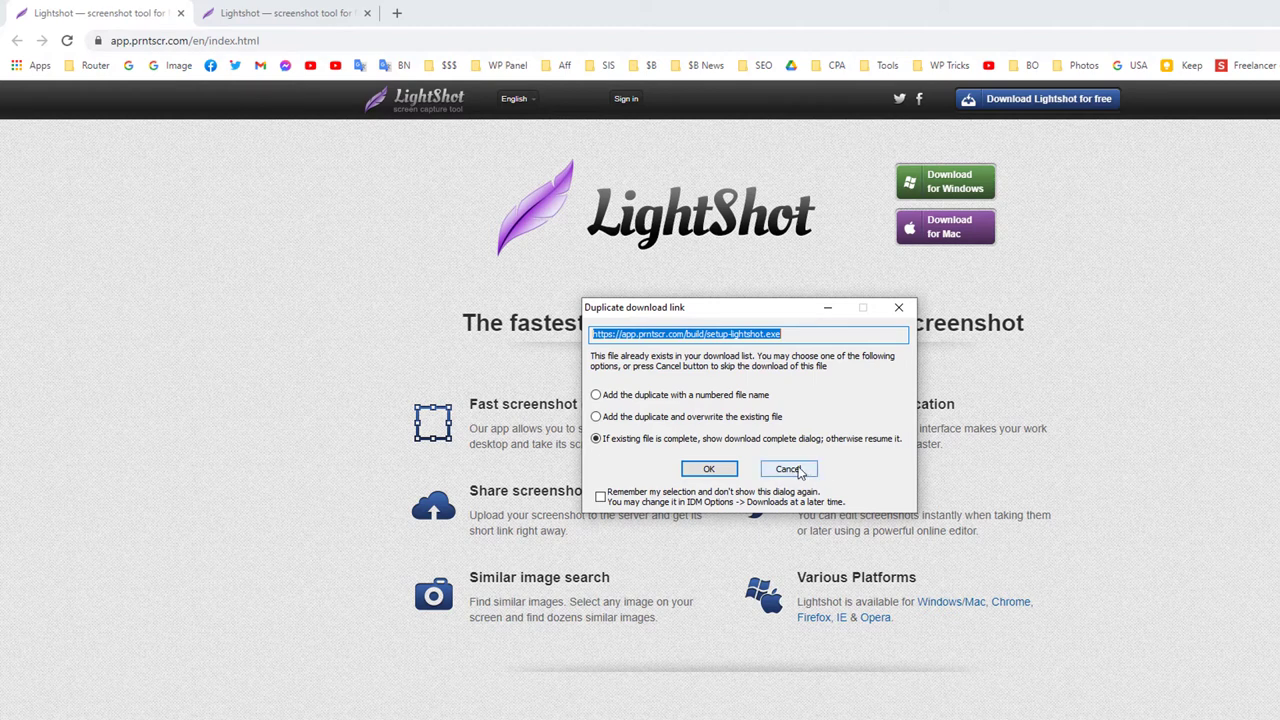
left_click(788, 469)
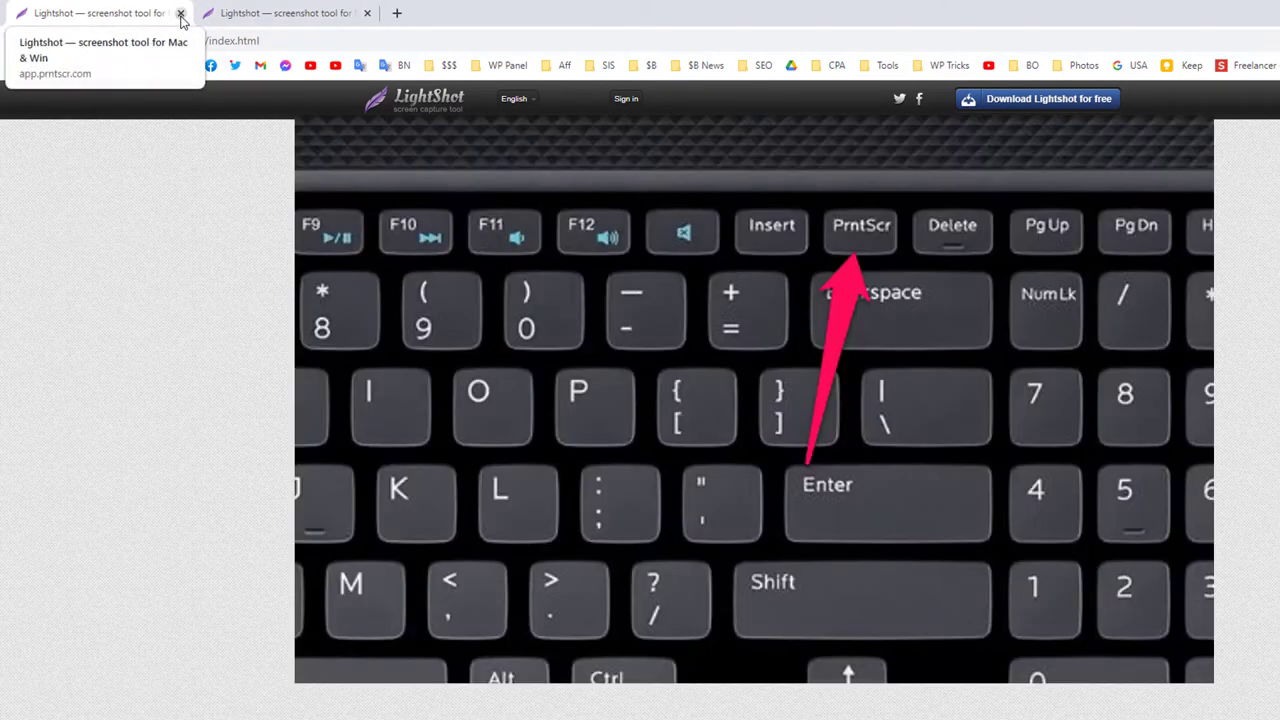
left_click(181, 14)
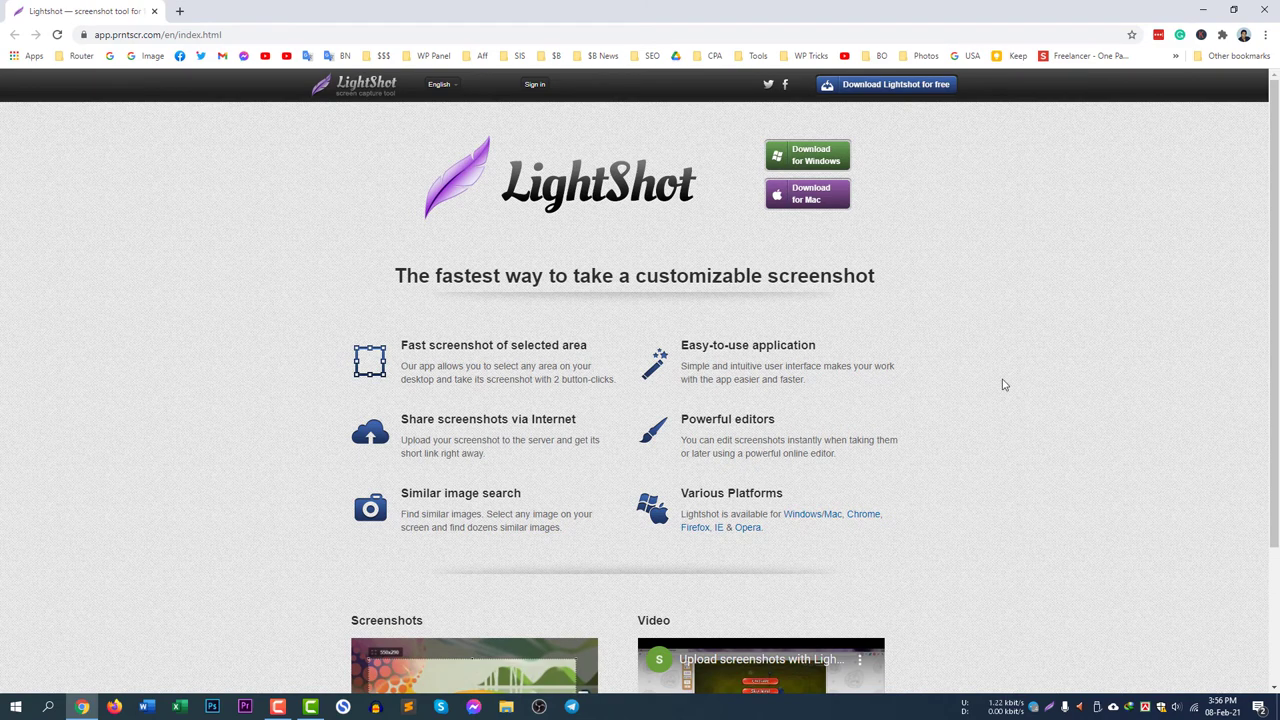
Start a Lightshot capture of about 1636x459 px around the Screenshots and Video sections of the Lightshot page
scroll(320, 530, "down", 3)
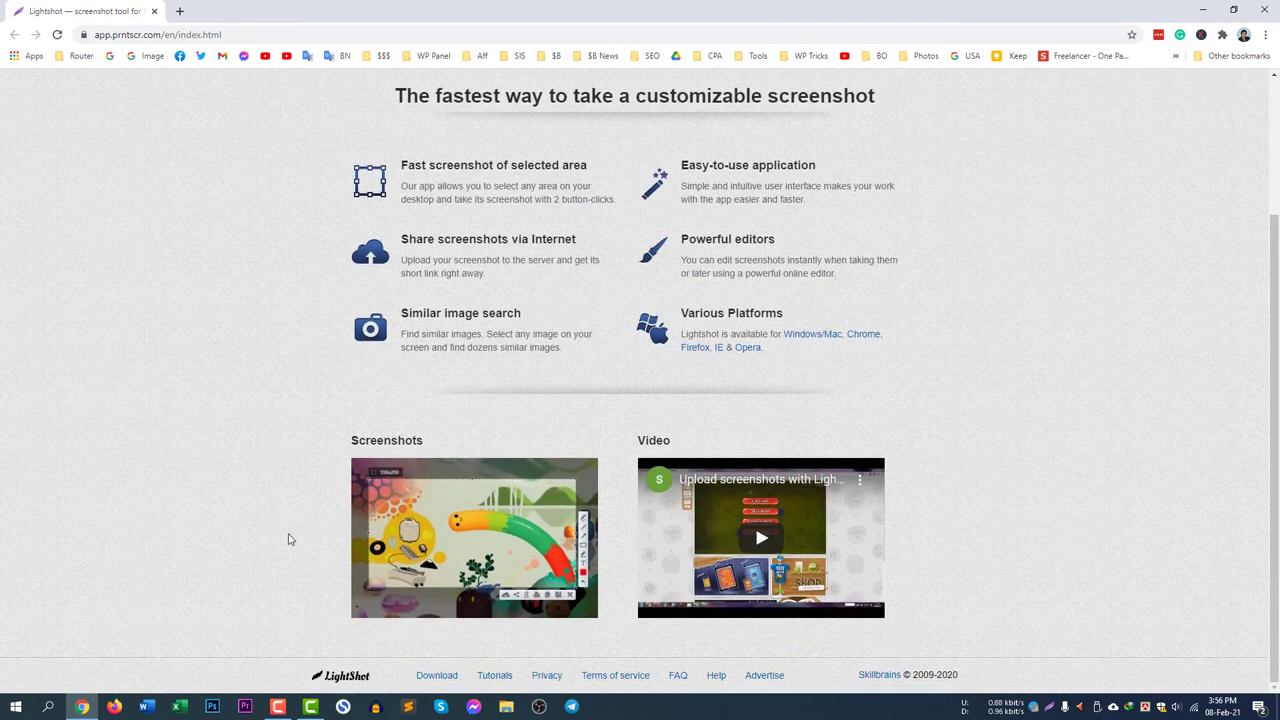
key("Print")
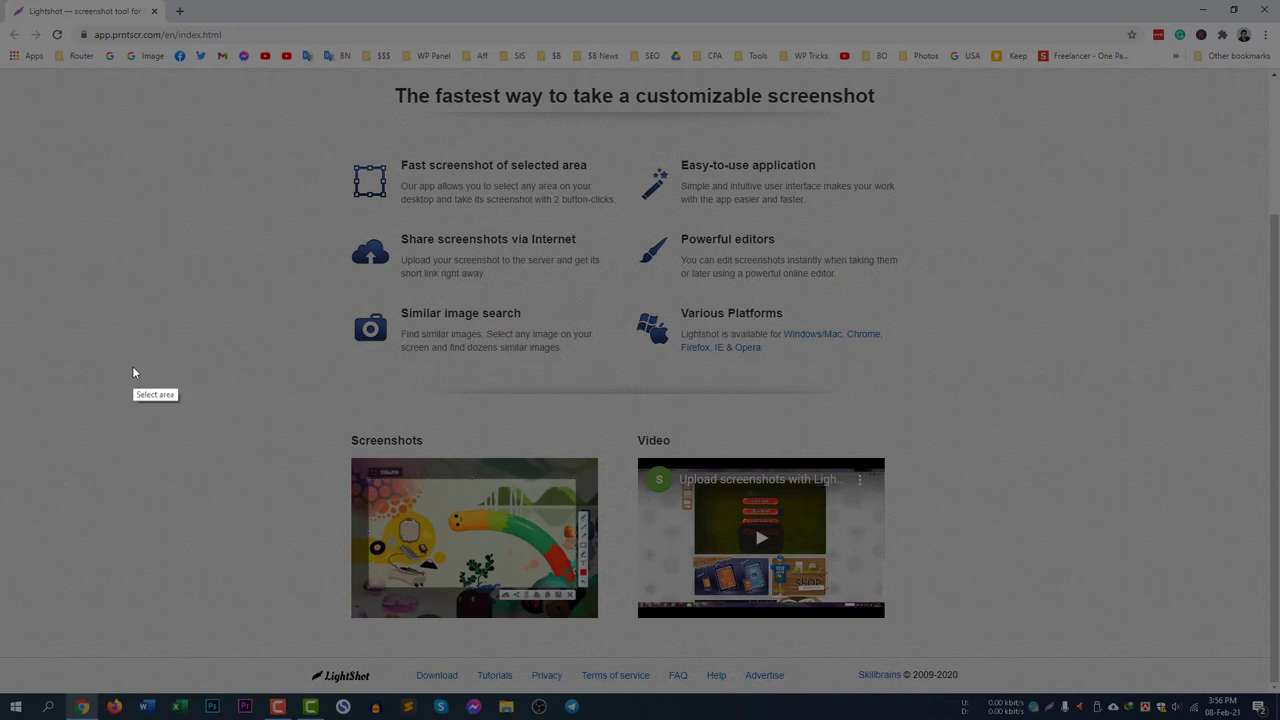
left_click_drag(99, 348, 1192, 660)
left_click_drag(1006, 597, 946, 597)
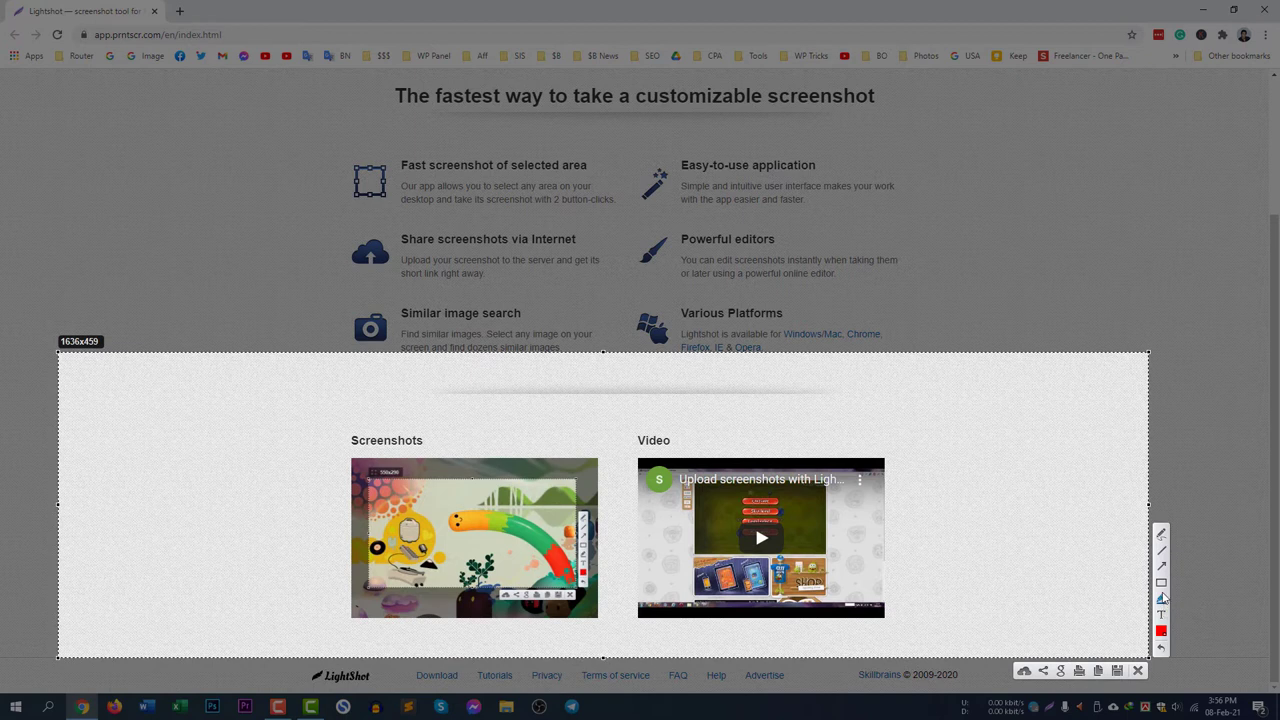
Add a red arrow pointing at the video thumbnail, a line above both headings and a rectangle around both thumbnails
left_click(1162, 567)
left_click_drag(977, 431, 905, 500)
left_click_drag(405, 421, 1000, 410)
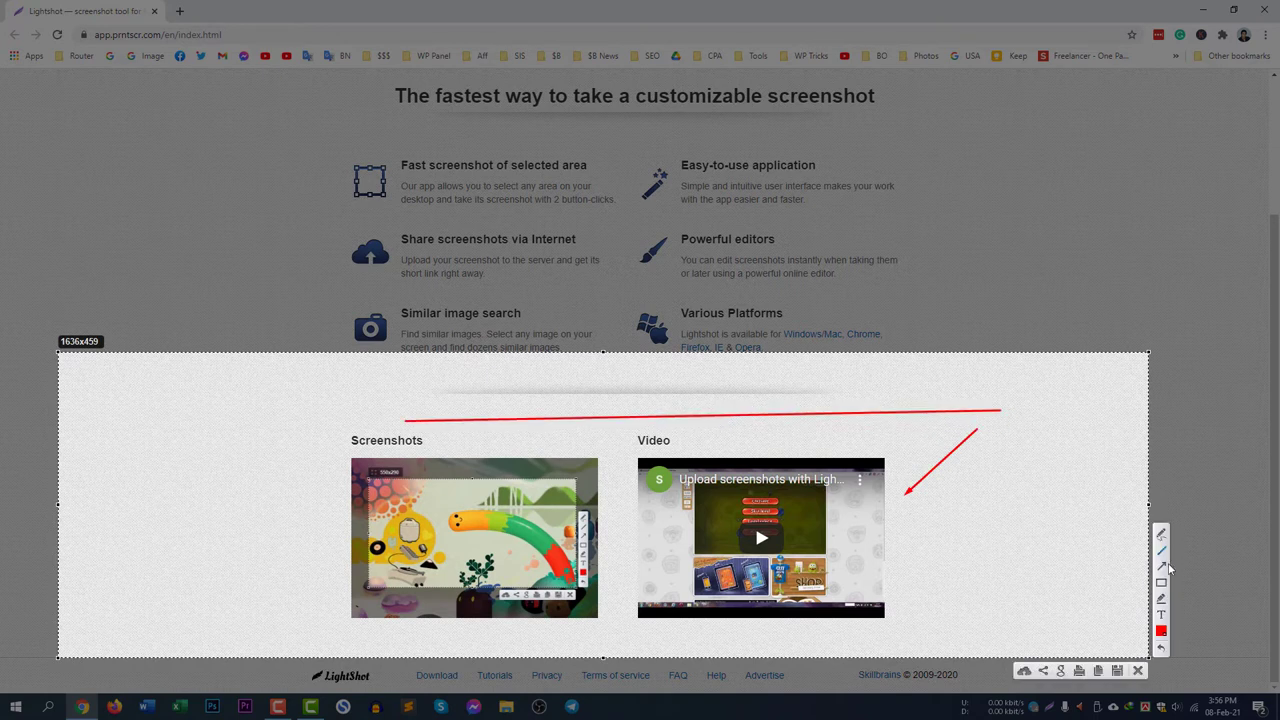
left_click(1161, 584)
left_click_drag(268, 408, 1025, 636)
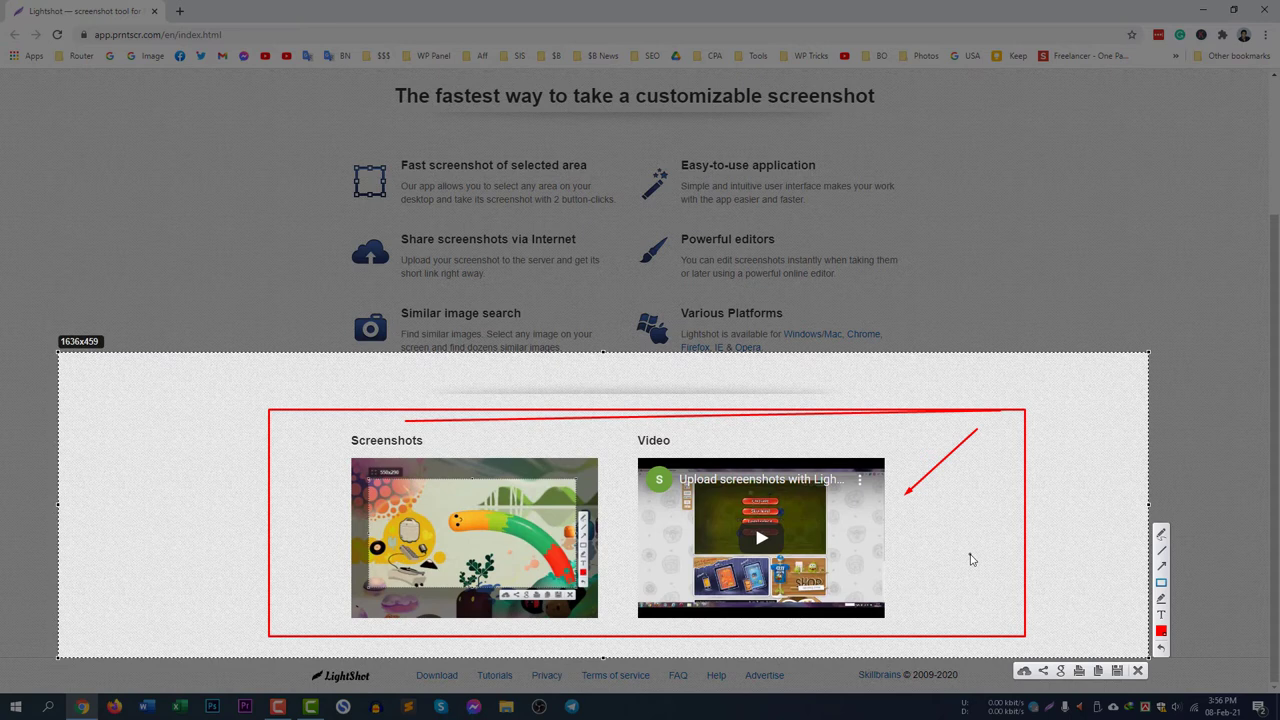
Upload the annotated capture to the Lightshot server and copy its share link
left_click(1025, 672)
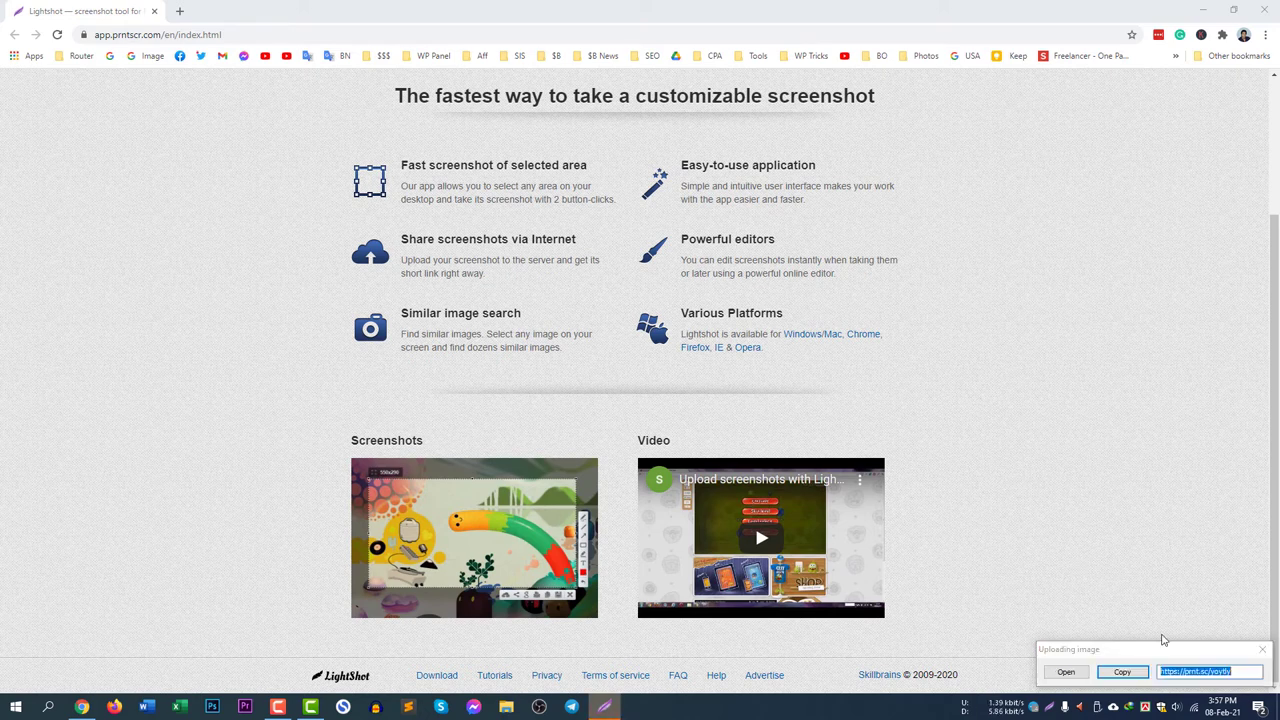
left_click(1118, 674)
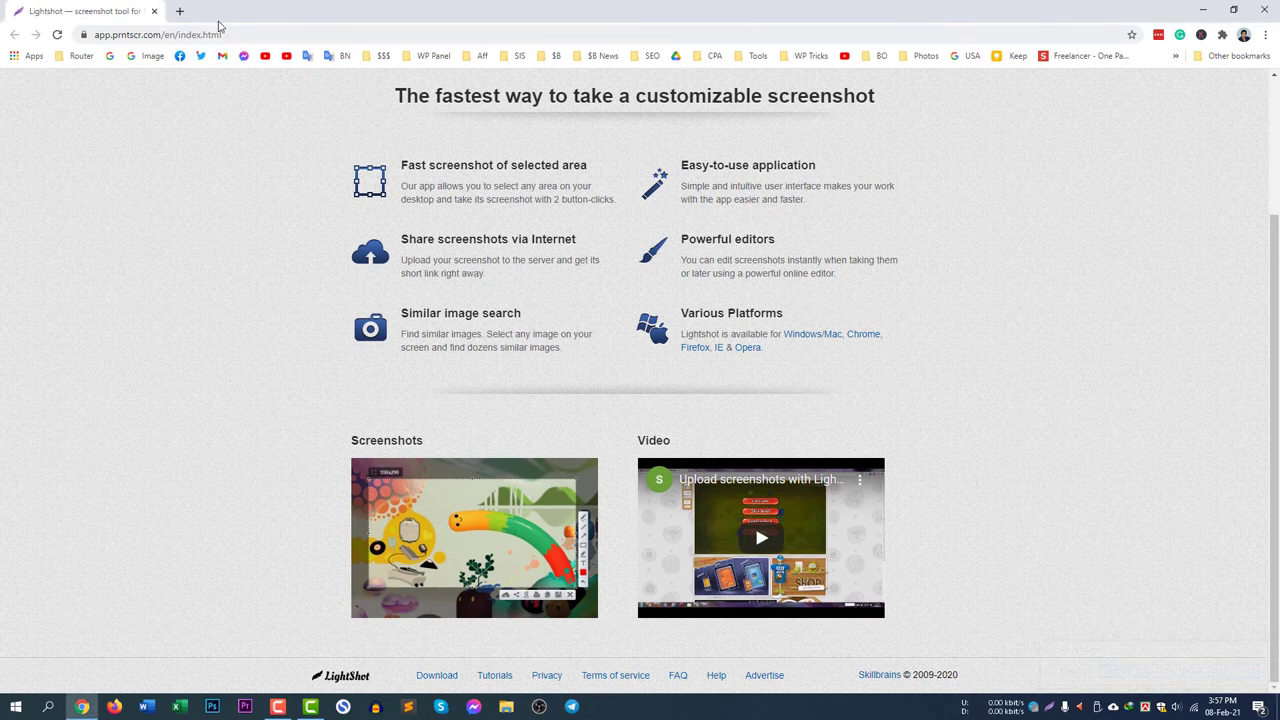
Open the copied screenshot link in a new browser tab
left_click(181, 12)
key("ctrl+v")
key("Return")
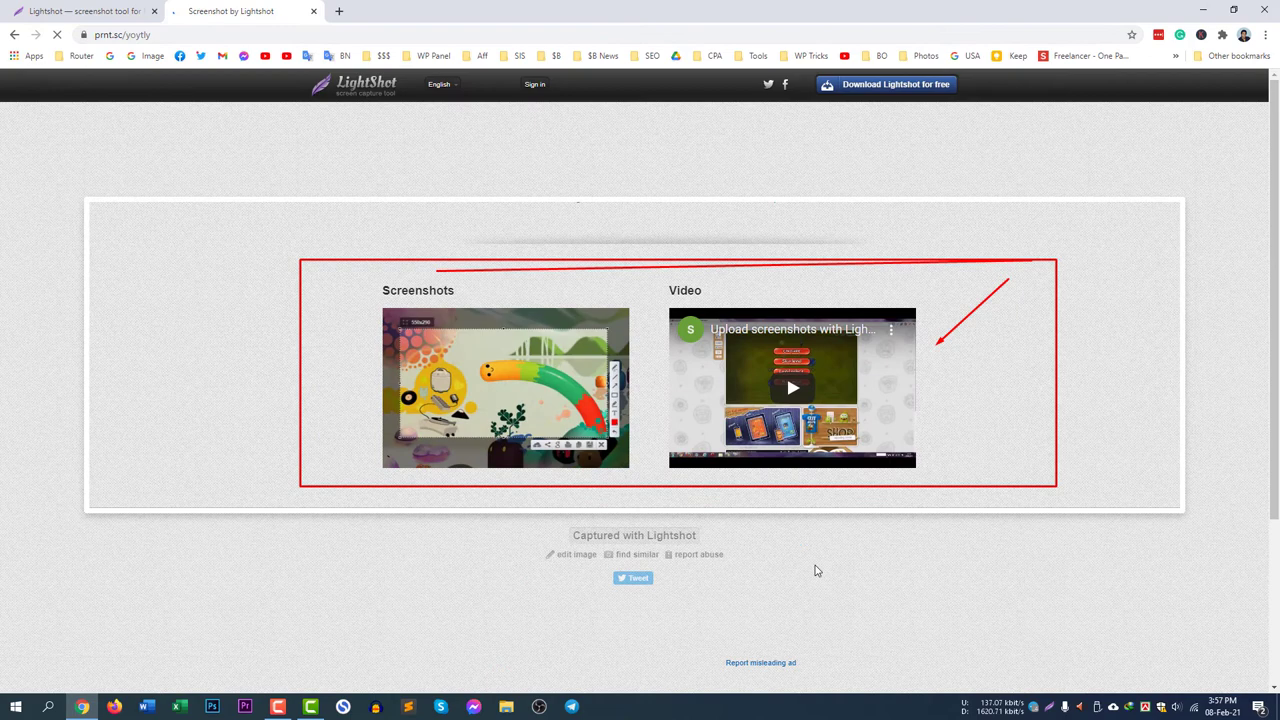
Look over the shared screenshot page, from the annotated image down to the footer
scroll(817, 569, "down", 2)
scroll(817, 570, "up", 3)
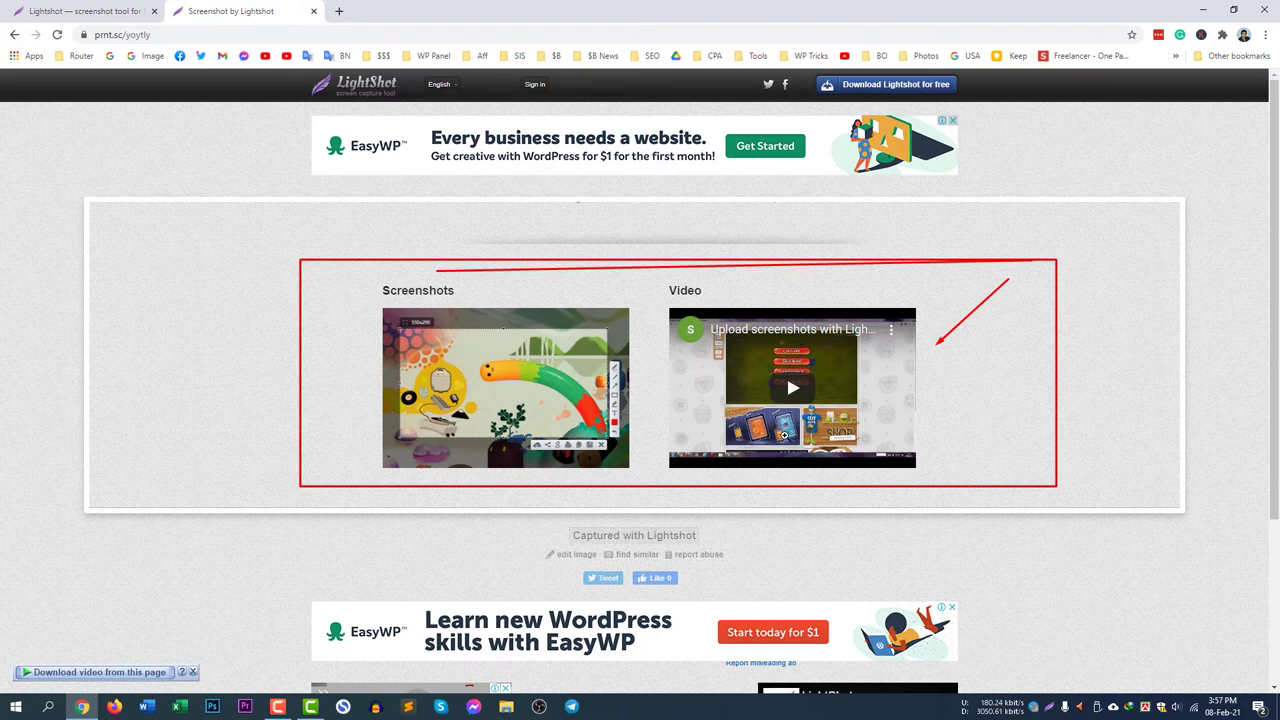
scroll(823, 560, "down", 3)
scroll(743, 571, "up", 3)
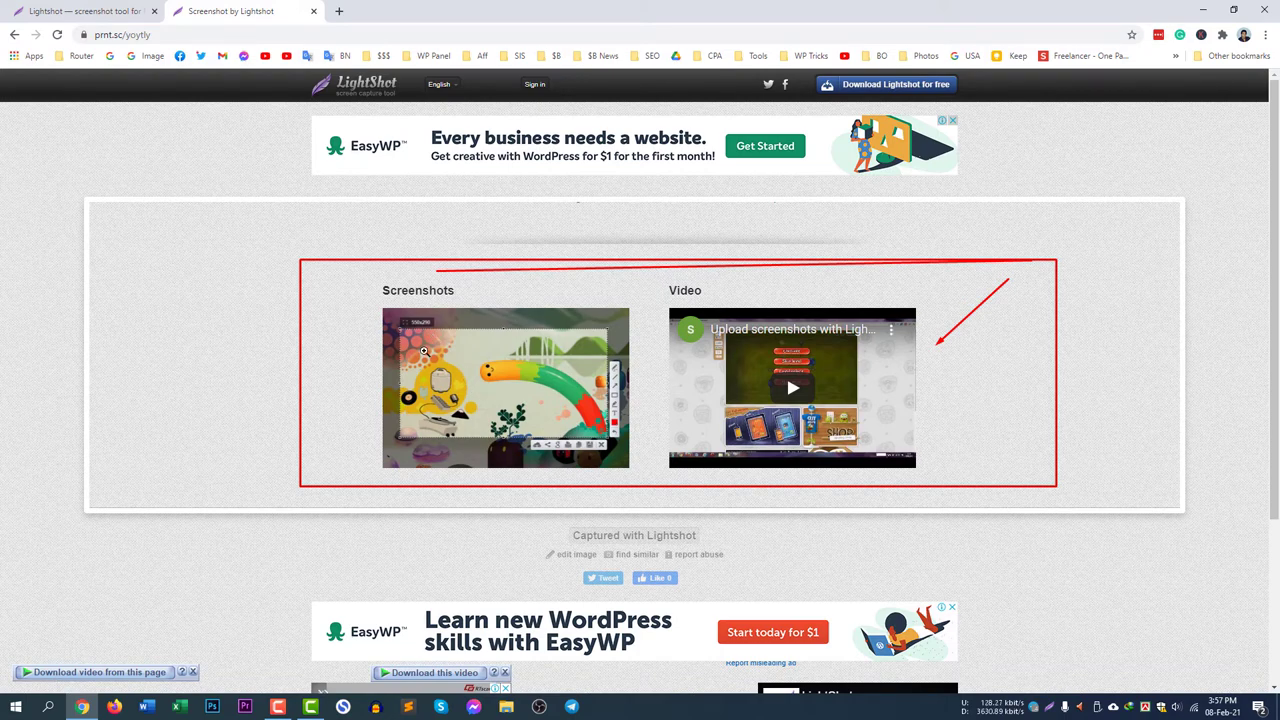
scroll(781, 517, "down", 2)
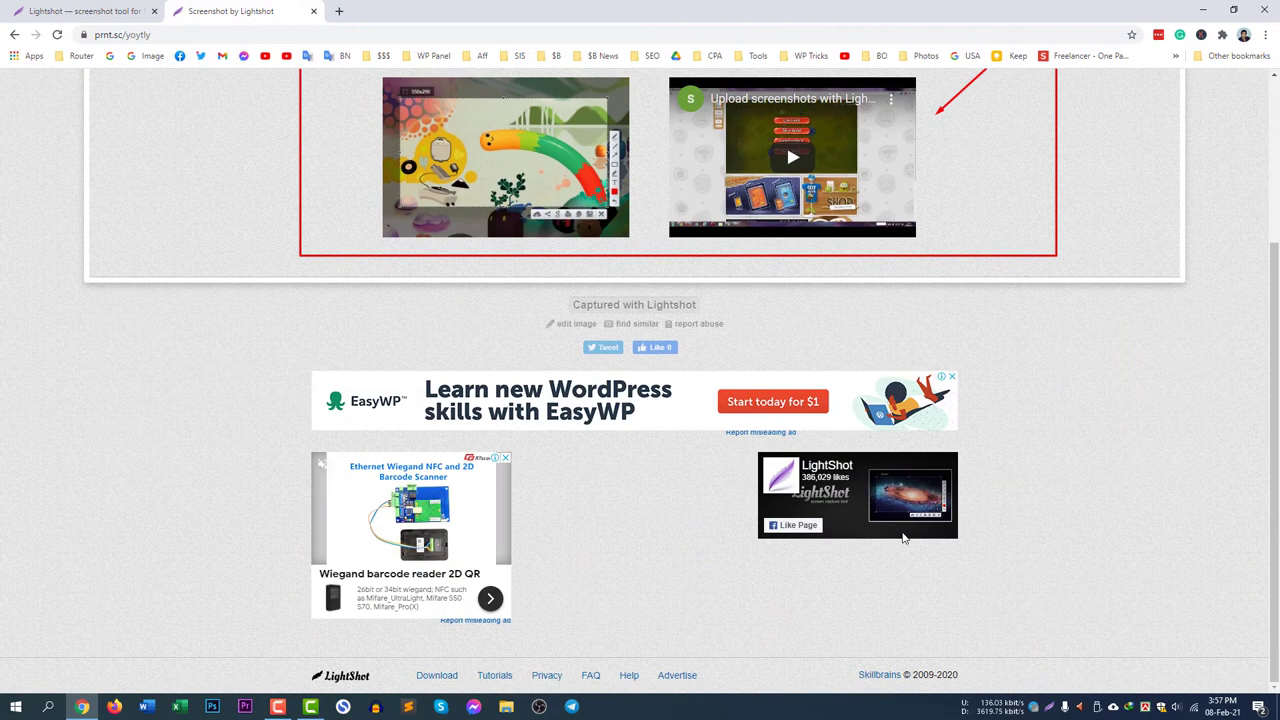
scroll(781, 517, "up", 2)
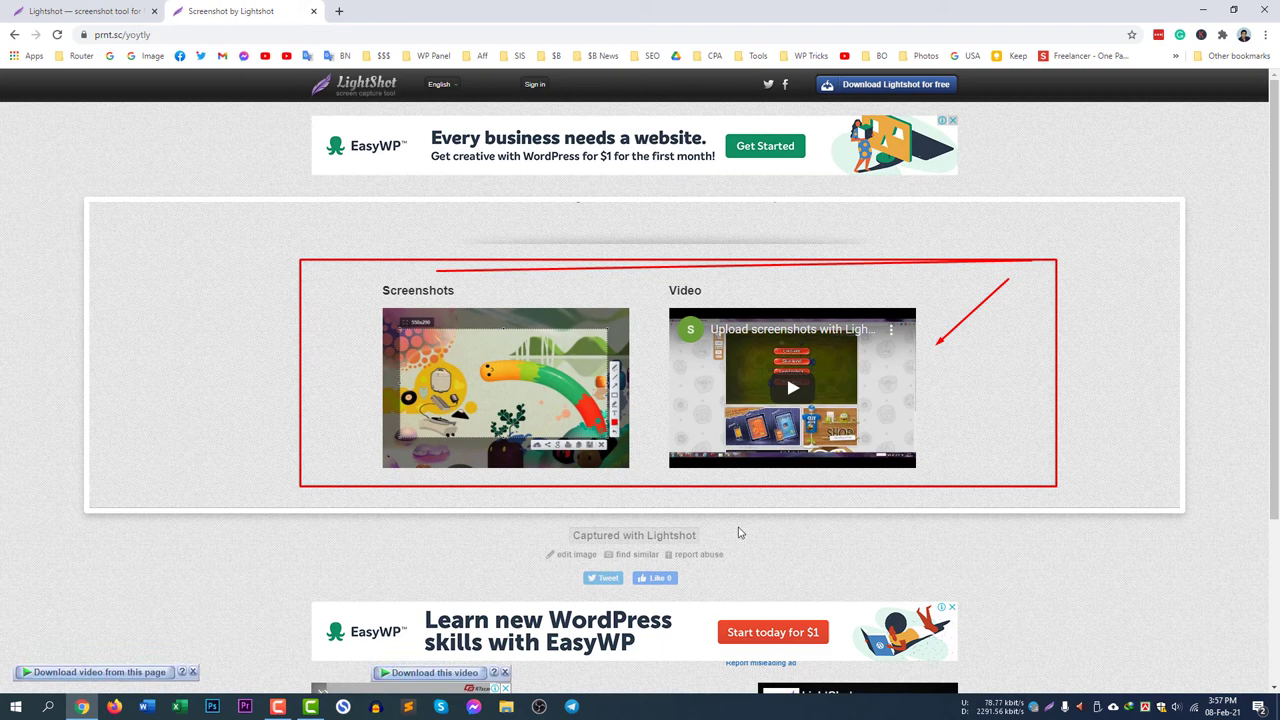
scroll(740, 535, "down", 2)
scroll(714, 562, "up", 2)
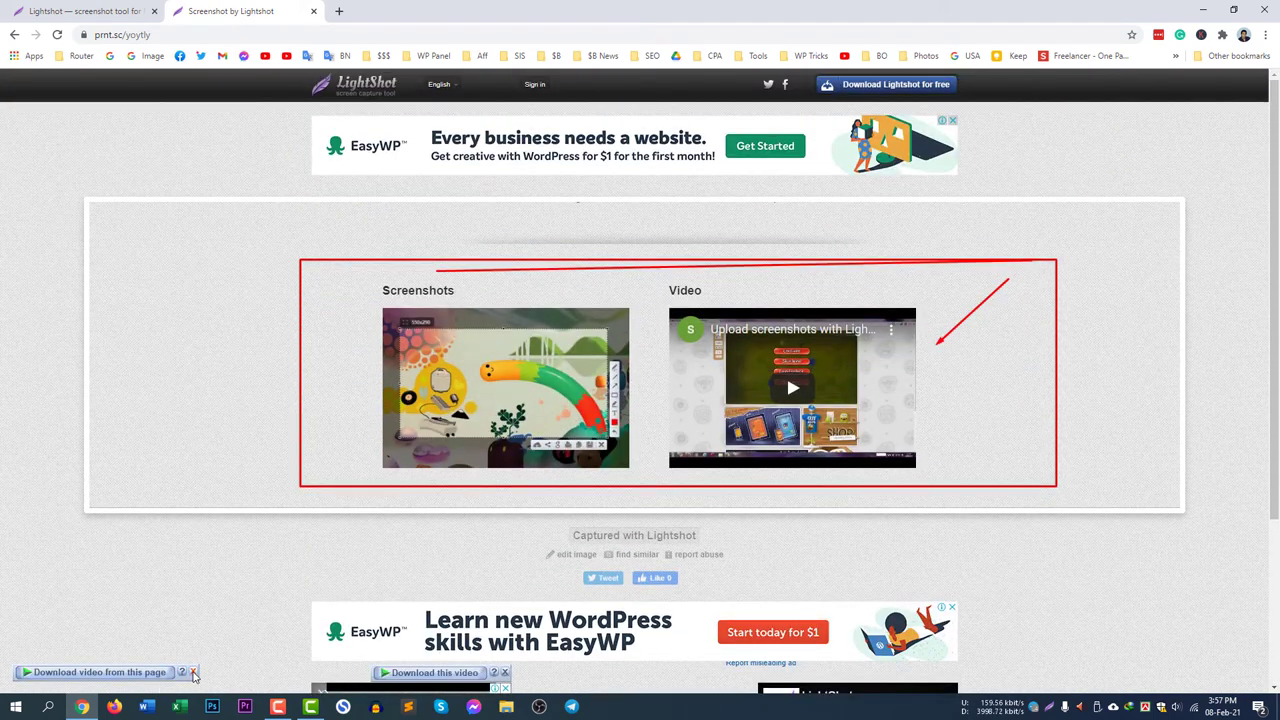
Dismiss both video download pop-ups on the shared screenshot page and look over the page again
left_click(195, 672)
left_click(505, 672)
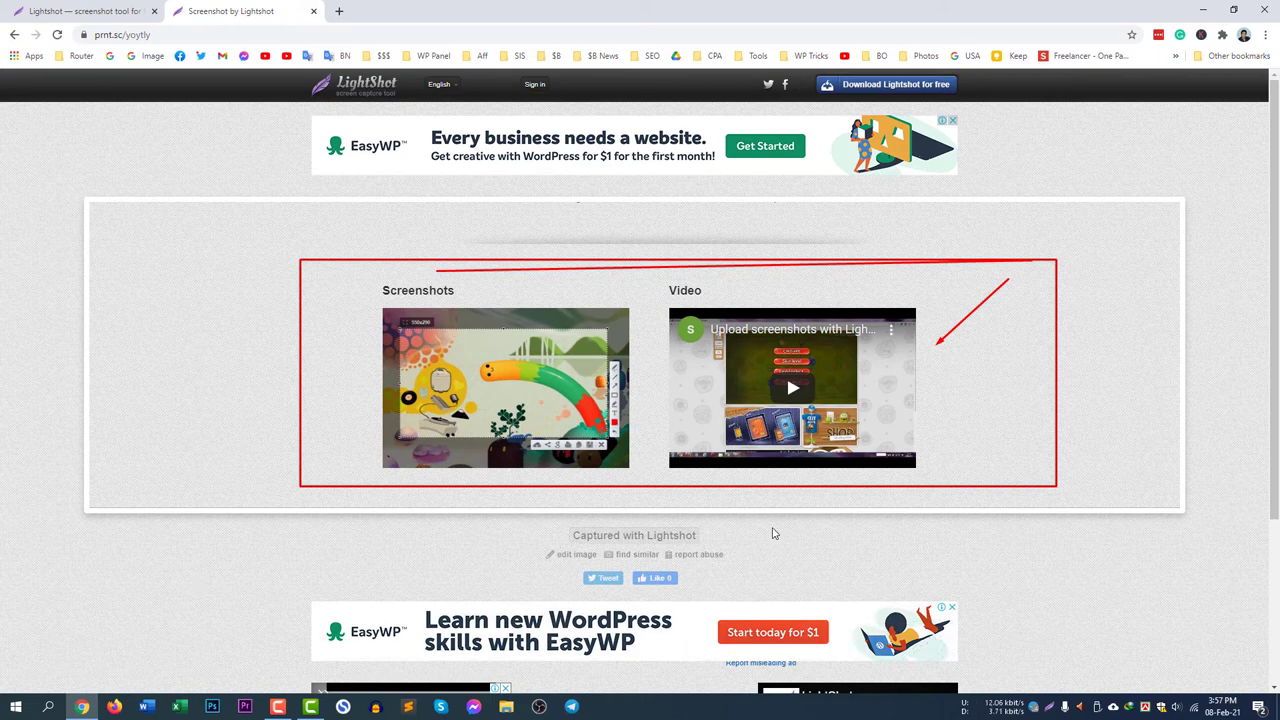
scroll(826, 580, "down", 2)
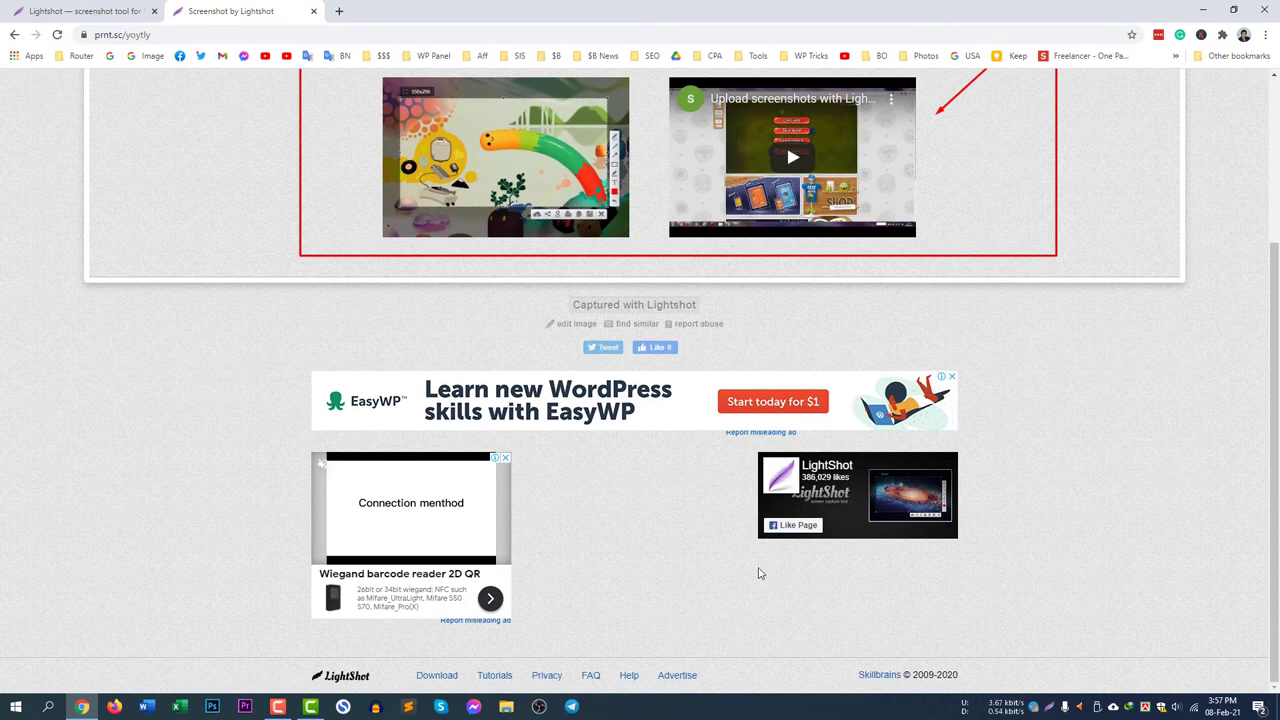
scroll(758, 573, "up", 2)
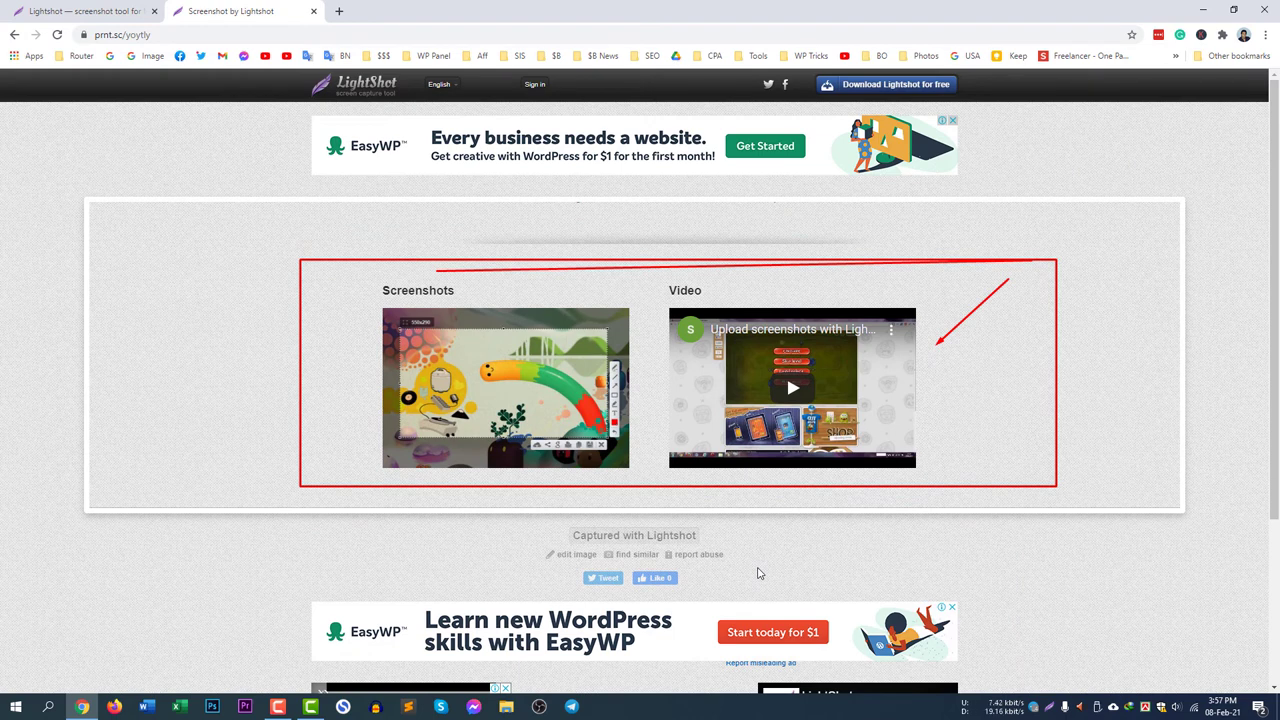